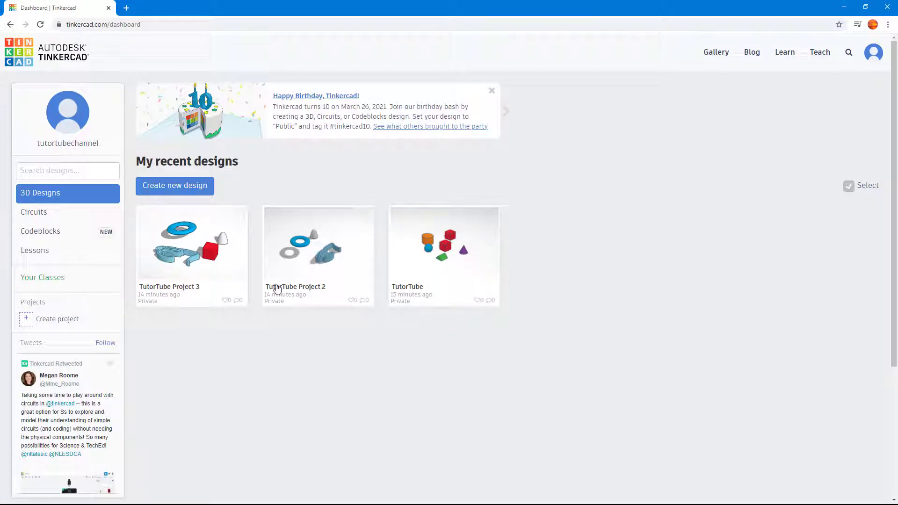
# - Preview TutorTube Project 2 in 3D, orbit the preview, then open it in the 3D editor
pyautogui.click(313, 240)
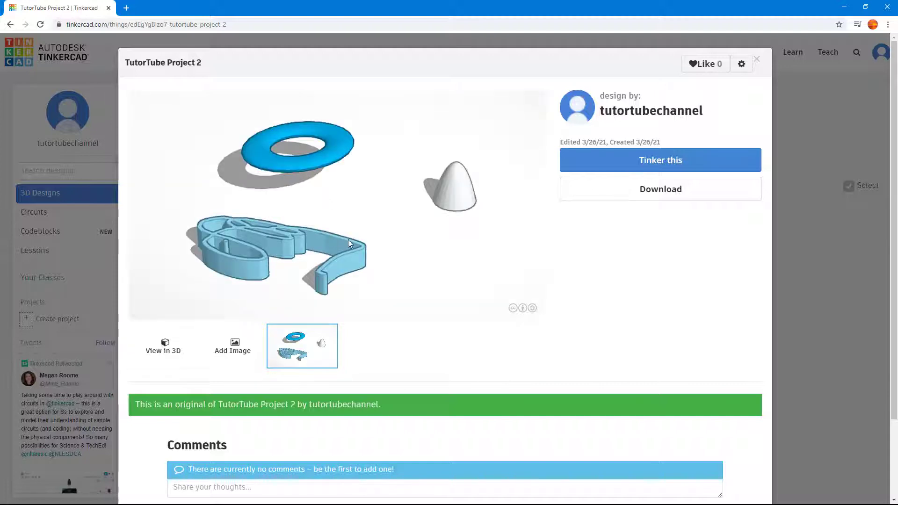
pyautogui.click(164, 354)
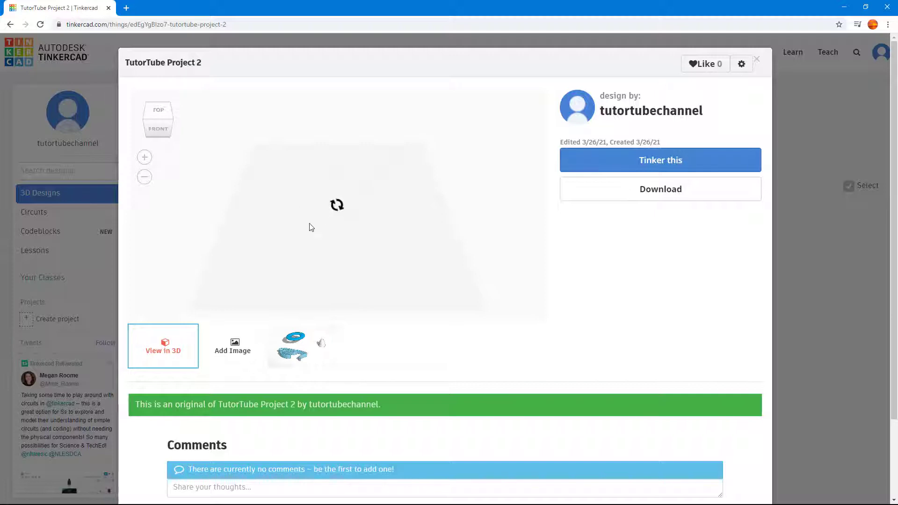
pyautogui.moveTo(364, 213); pyautogui.dragTo(373, 253)
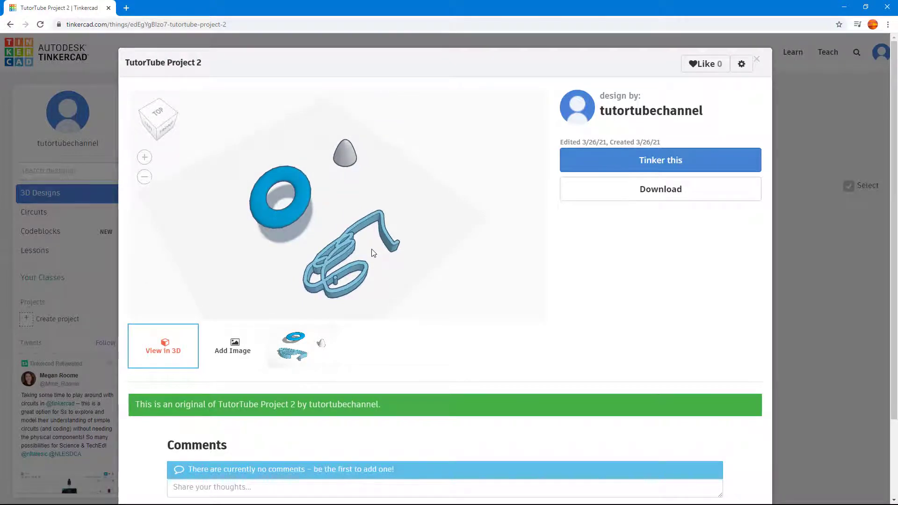
pyautogui.click(646, 165)
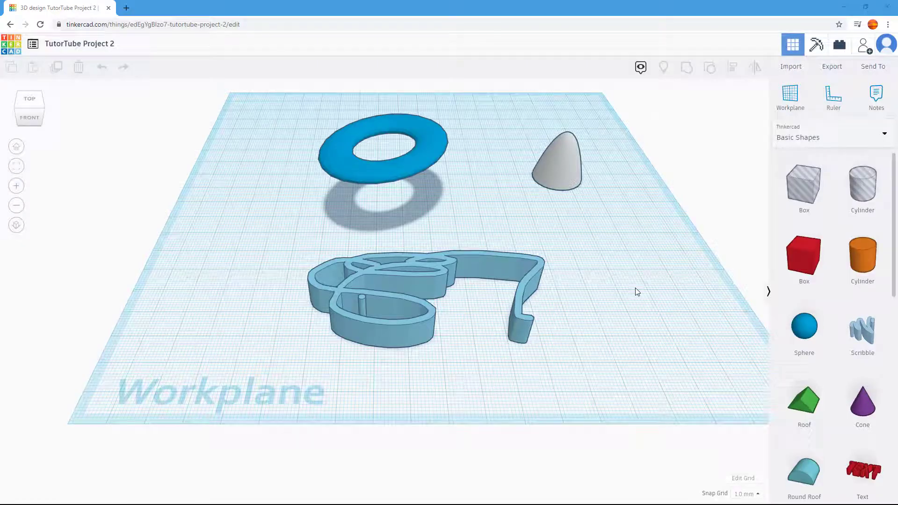
# - Place a red box, an orange cylinder and a sphere on the TutorTube Project 2 workplane
pyautogui.moveTo(621, 261); pyautogui.dragTo(541, 292, button='middle')
pyautogui.moveTo(804, 248); pyautogui.dragTo(621, 290)
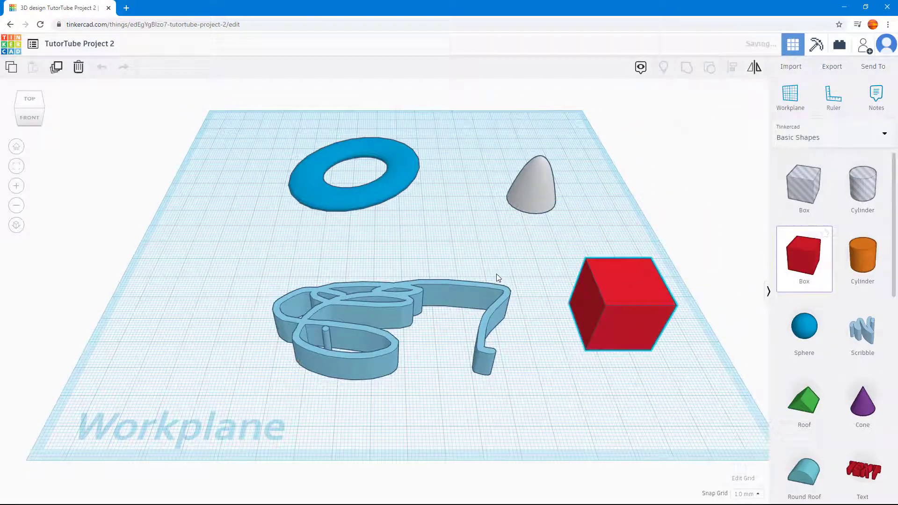
pyautogui.click(437, 238)
pyautogui.moveTo(863, 260); pyautogui.dragTo(229, 254)
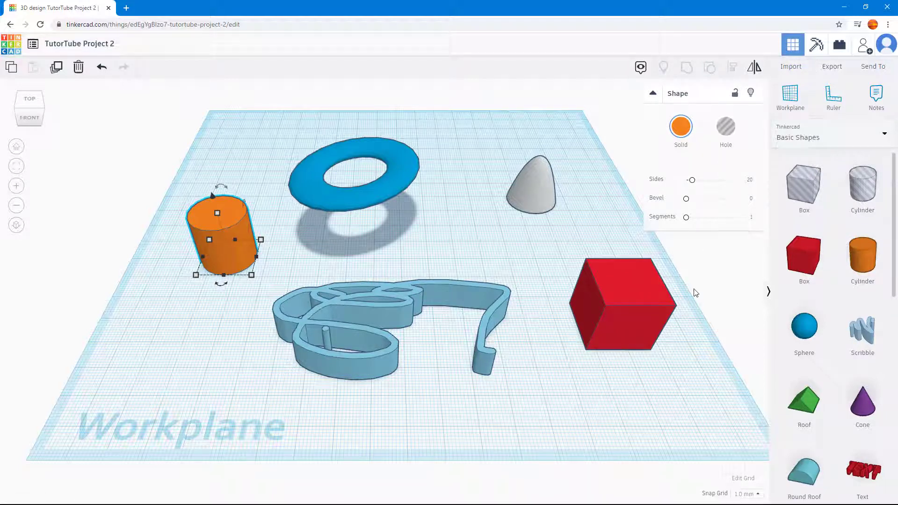
pyautogui.moveTo(830, 358); pyautogui.dragTo(434, 258)
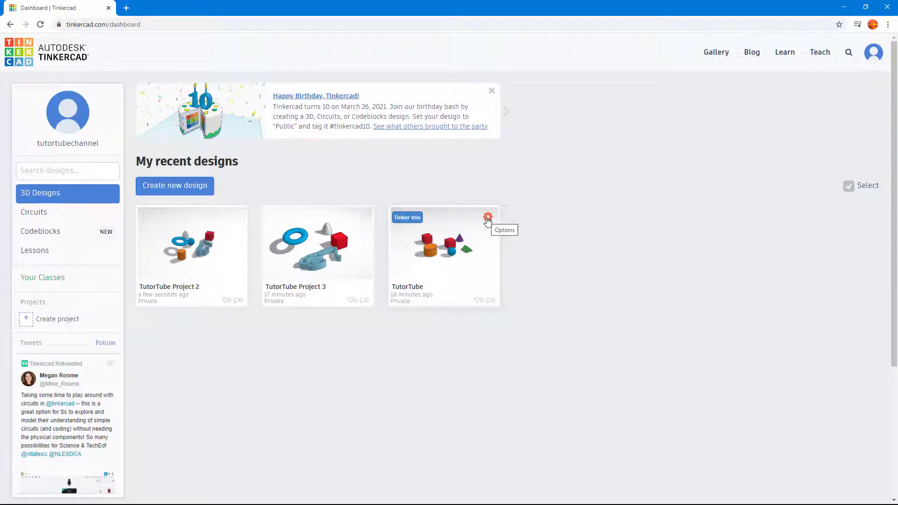
# - Change the design name to 'TutorTube Saving Lesson' in Properties and open its design page
pyautogui.click(487, 218)
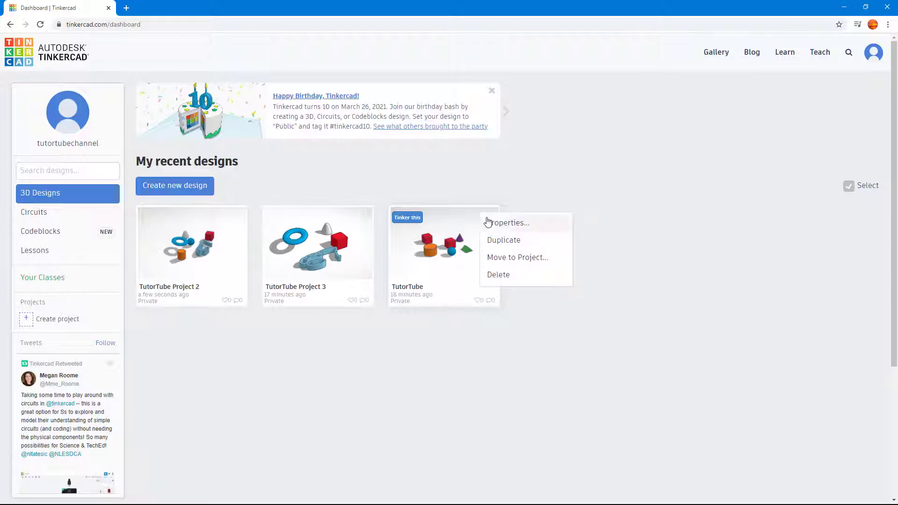
pyautogui.click(507, 228)
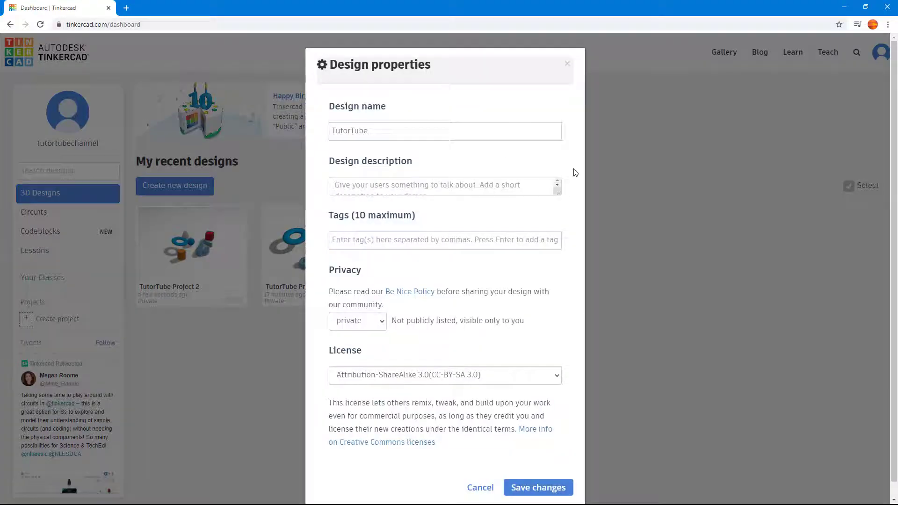
pyautogui.click(399, 127)
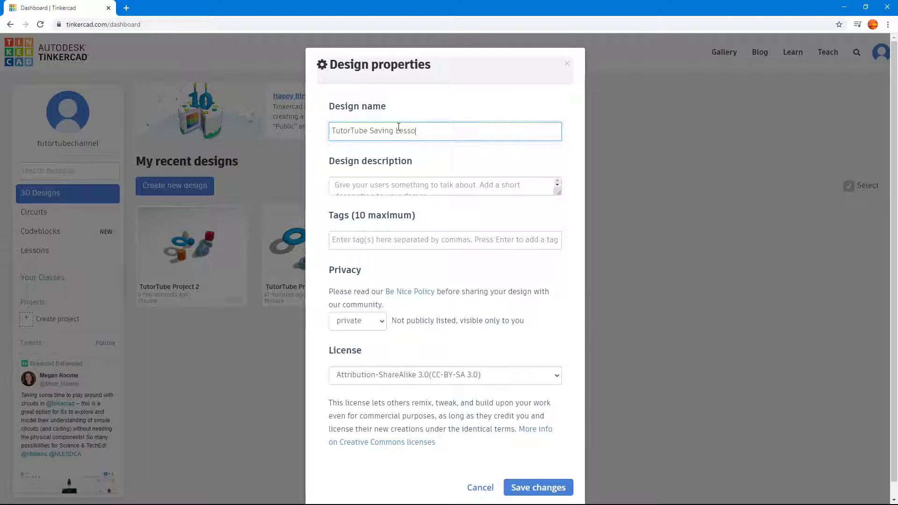
pyautogui.click(534, 488)
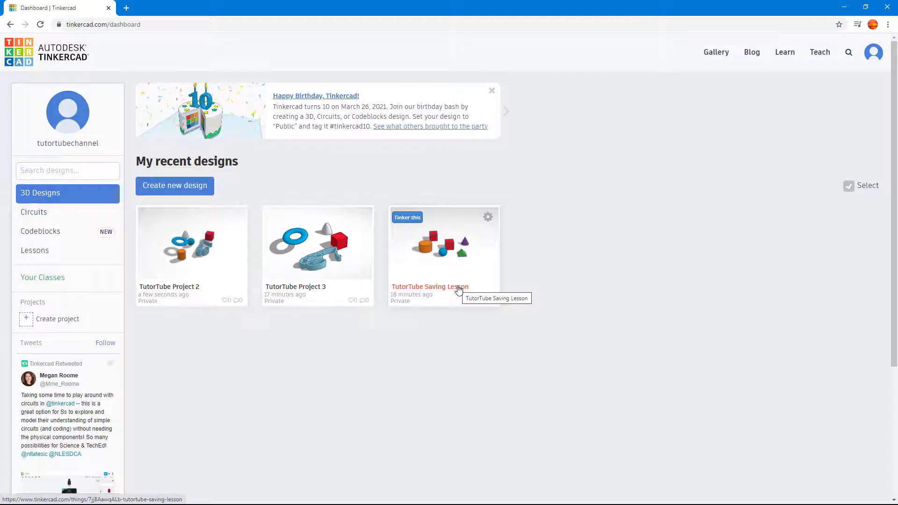
pyautogui.click(460, 265)
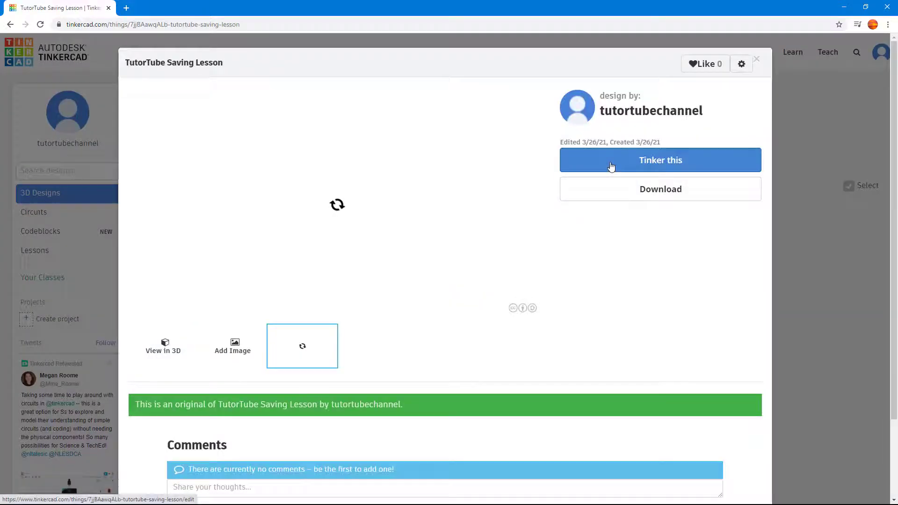
# - Append 'Filename' to the title in the editor, making 'TutorTube Saving Lesson Filename', and go home
pyautogui.click(699, 160)
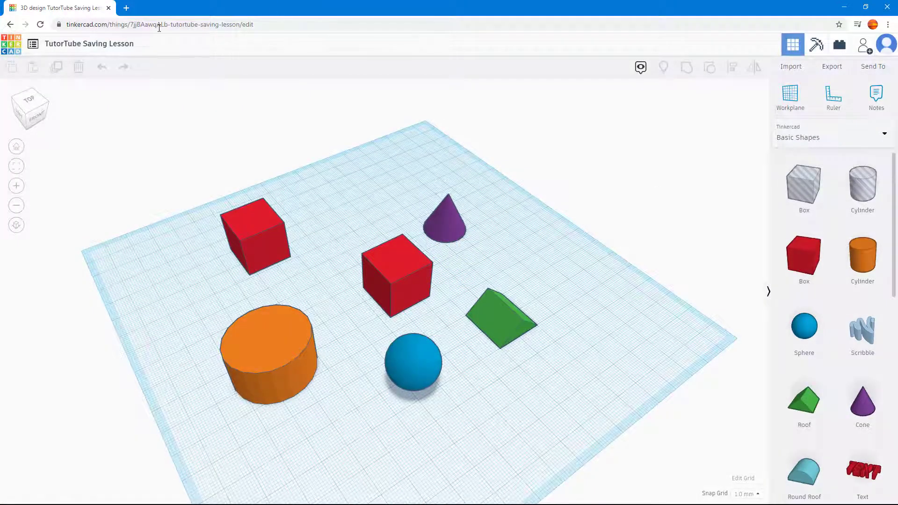
pyautogui.click(133, 47)
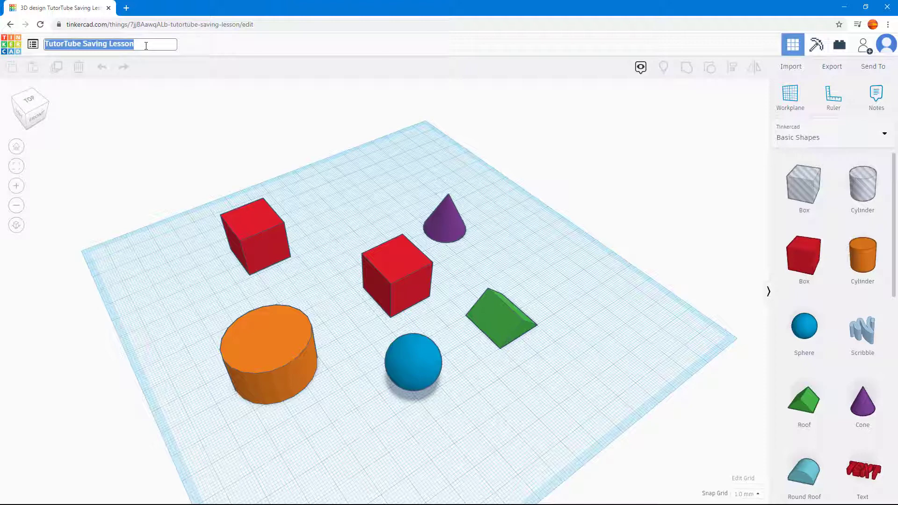
pyautogui.click(147, 46)
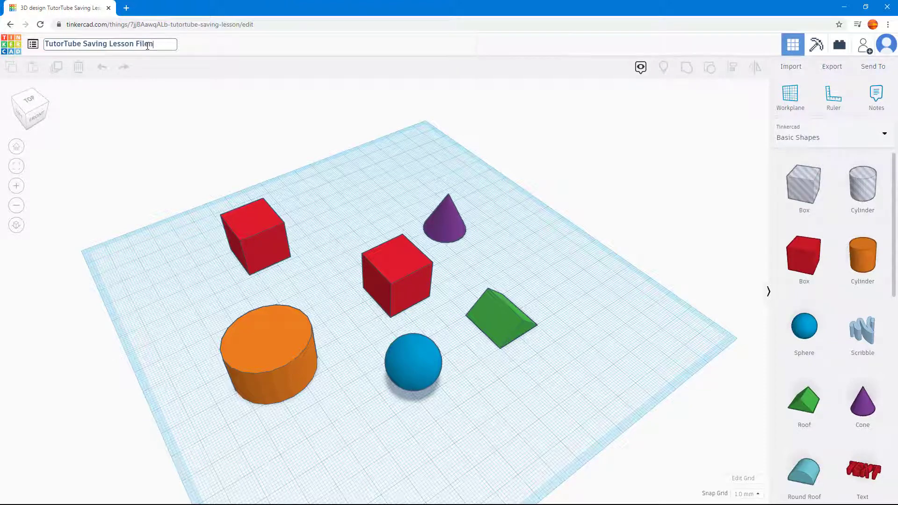
pyautogui.click(165, 131)
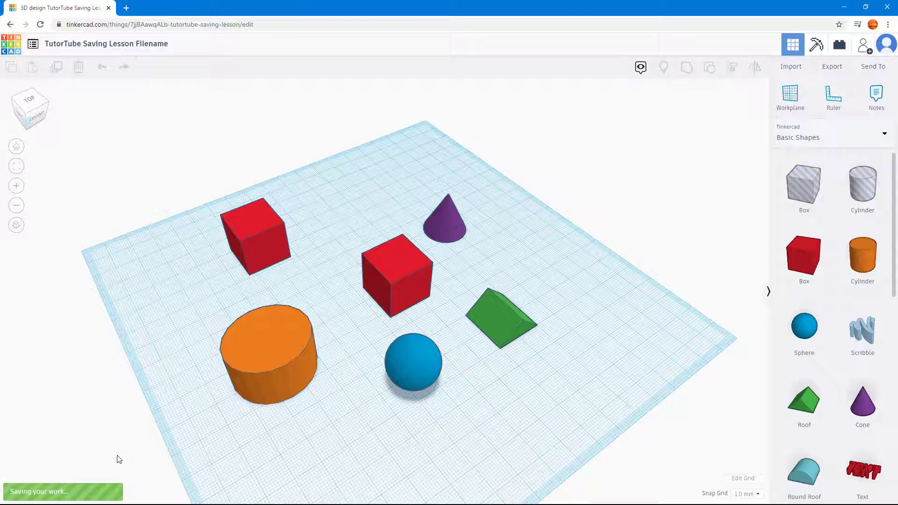
pyautogui.hotkey('alt', 'Left')
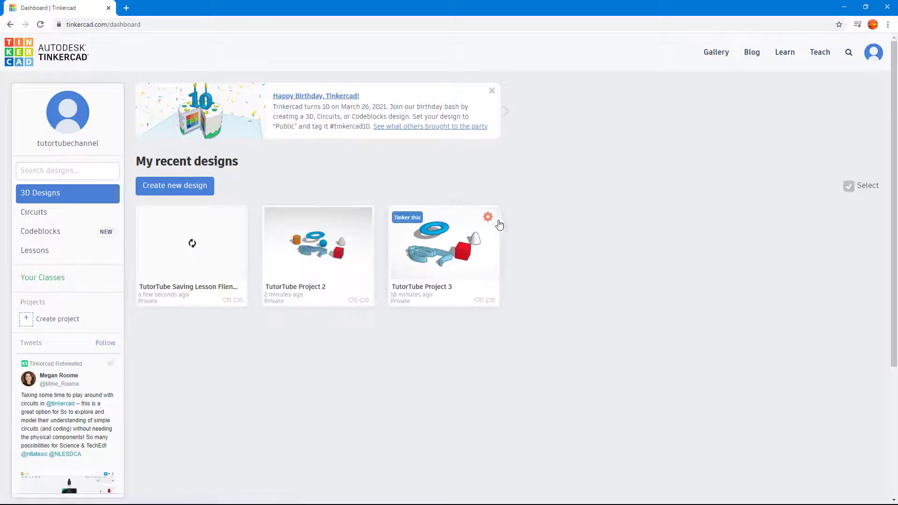
# - Duplicate TutorTube Project 3 from its card's gear menu
pyautogui.click(490, 218)
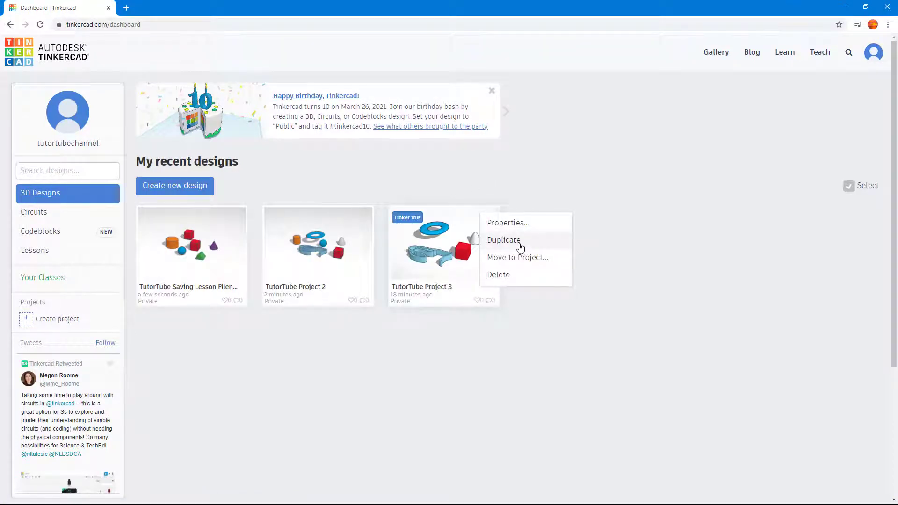
pyautogui.click(520, 247)
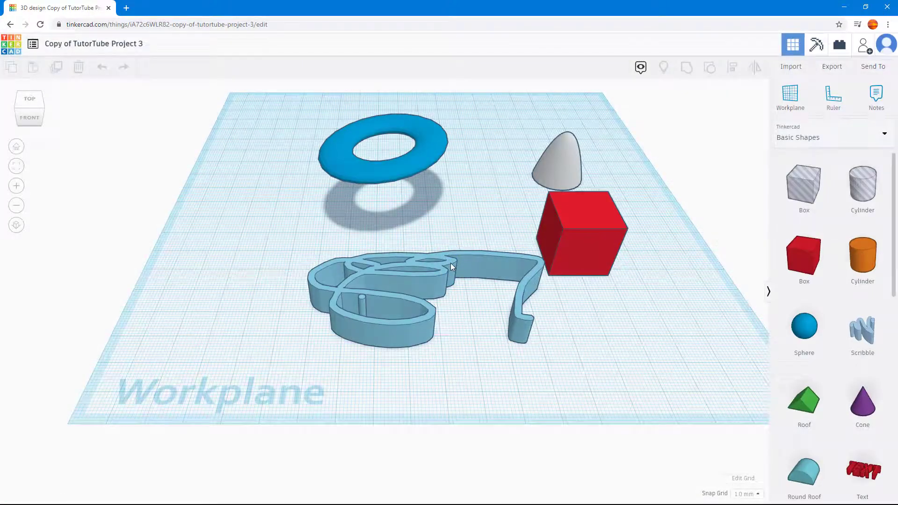
# - Remove the 'Copy of' prefix from the design title
pyautogui.click(71, 46)
pyautogui.click(71, 46)
pyautogui.moveTo(71, 46); pyautogui.dragTo(18, 39)
pyautogui.click(74, 43)
pyautogui.click(74, 43)
pyautogui.moveTo(49, 41); pyautogui.dragTo(26, 43)
pyautogui.click(87, 52)
pyautogui.click(87, 51)
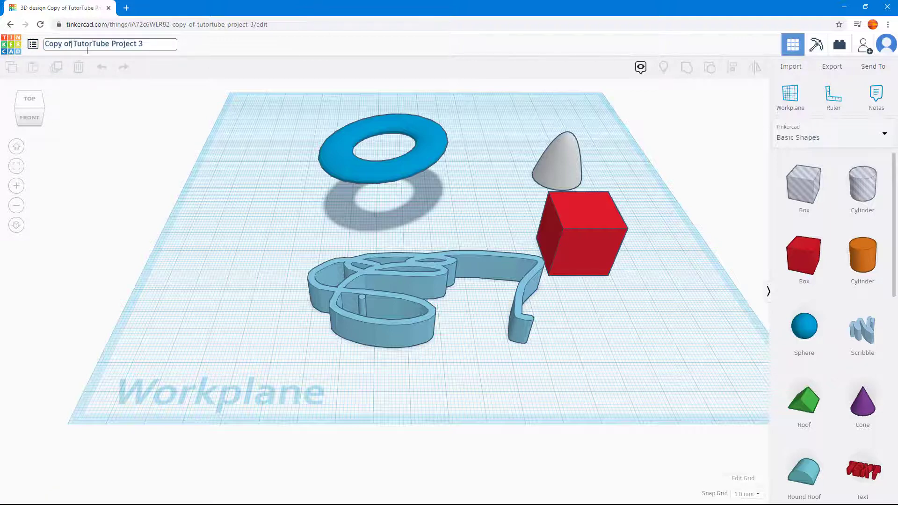
pyautogui.press('Return')
pyautogui.click(80, 49)
pyautogui.click(75, 43)
pyautogui.press('BackSpace')
pyautogui.press('BackSpace')
pyautogui.press('BackSpace')
pyautogui.press('BackSpace')
pyautogui.press('BackSpace')
pyautogui.press('BackSpace')
pyautogui.press('BackSpace')
pyautogui.press('BackSpace')
# - Change the title's 3 to 6, making it 'TutorTube Project 6'
pyautogui.tripleClick(118, 47)
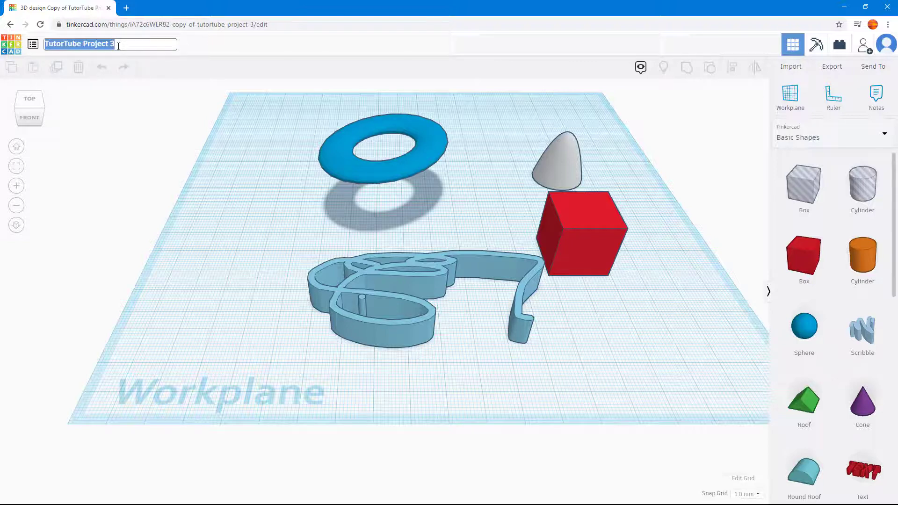
pyautogui.click(119, 46)
pyautogui.press('BackSpace')
pyautogui.write('6')
pyautogui.click(169, 102)
# - Add a sphere and round roof, move and enlarge the scribble to 123.00 by 97.26, and save
pyautogui.moveTo(804, 326); pyautogui.dragTo(669, 344)
pyautogui.moveTo(793, 476); pyautogui.dragTo(225, 229)
pyautogui.moveTo(444, 270); pyautogui.dragTo(324, 284)
pyautogui.moveTo(433, 286)
pyautogui.mouseDown()
pyautogui.moveTo(533, 180)
pyautogui.moveTo(528, 166)
pyautogui.mouseUp()
pyautogui.click(100, 89)
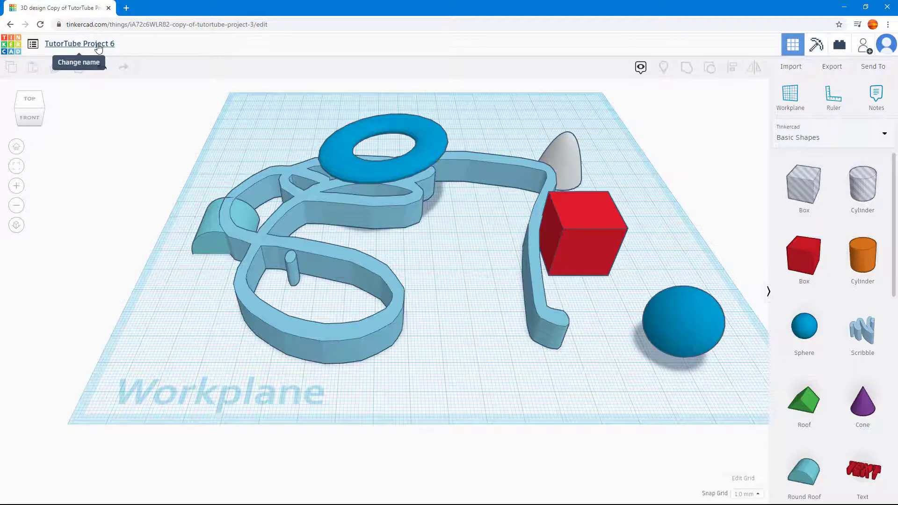
pyautogui.click(14, 46)
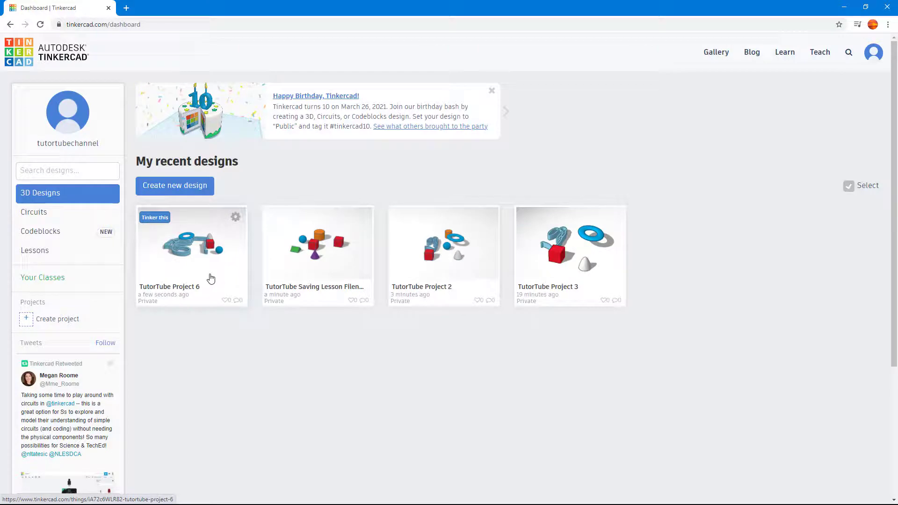
pyautogui.click(235, 217)
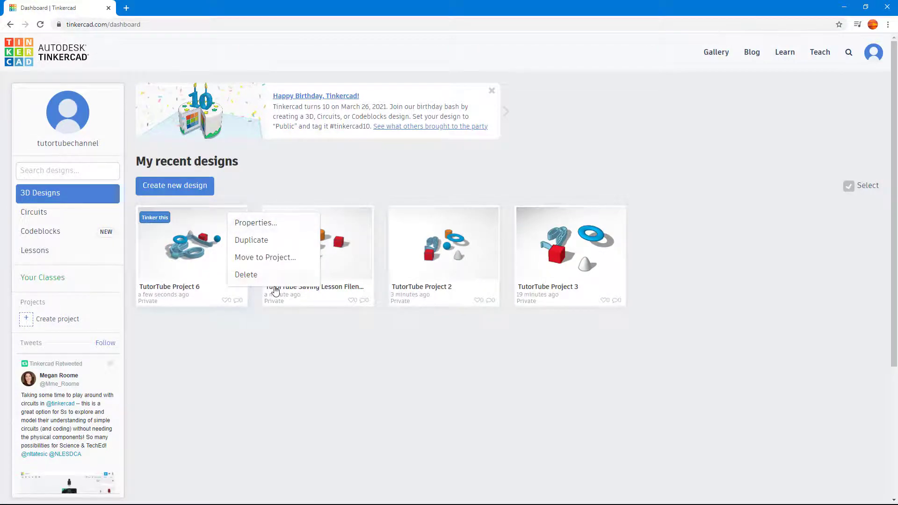
pyautogui.click(274, 257)
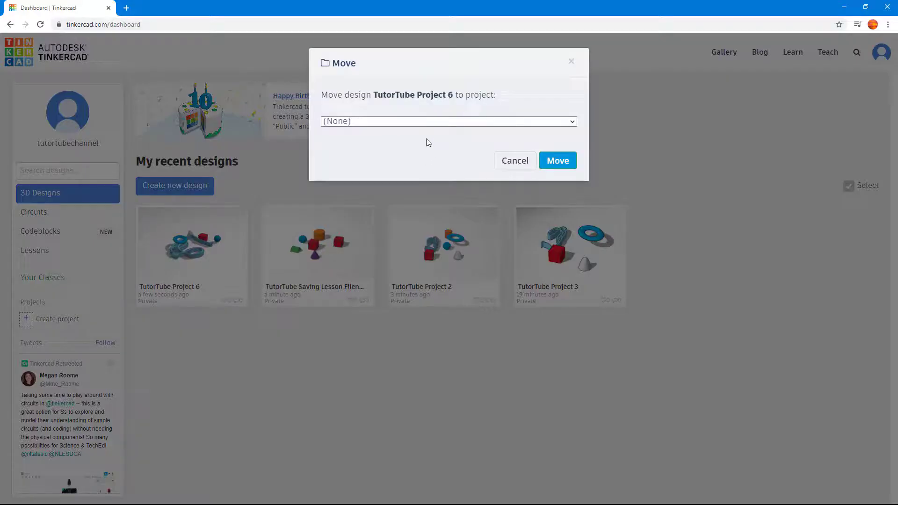
pyautogui.click(428, 121)
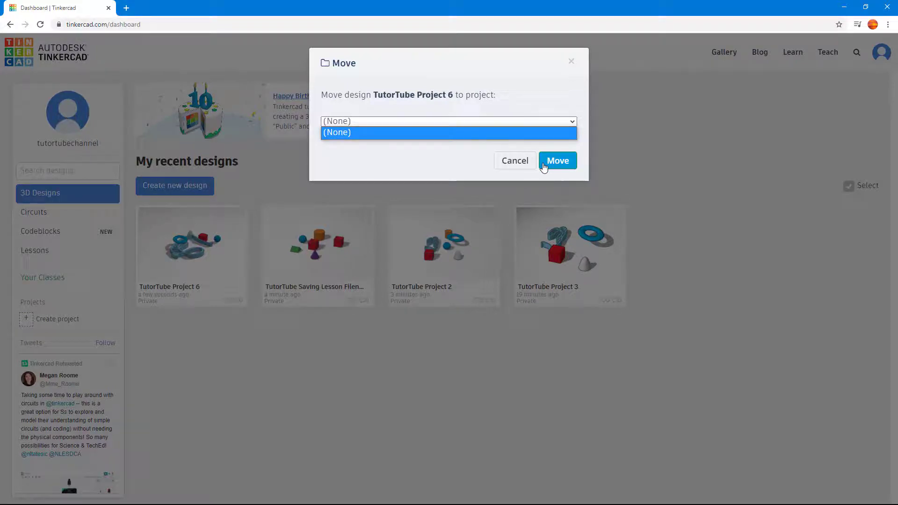
pyautogui.click(472, 162)
pyautogui.click(514, 161)
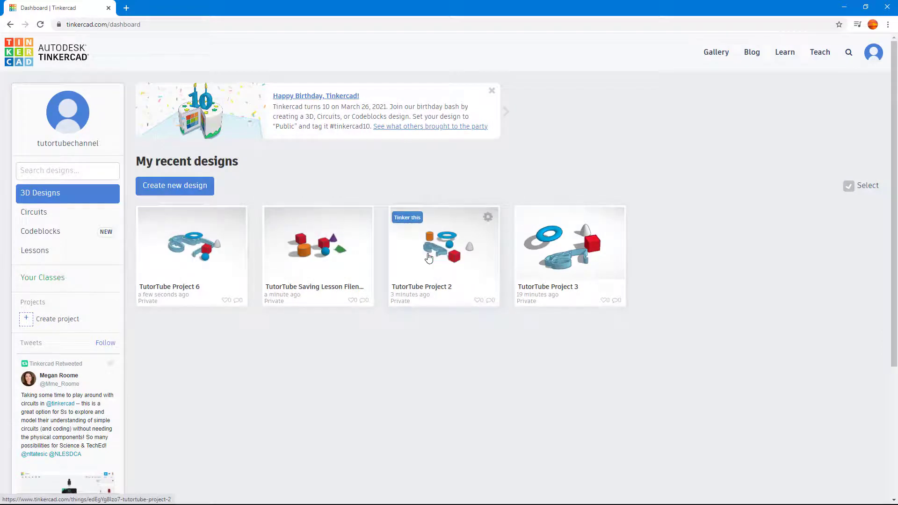
pyautogui.moveTo(201, 293)
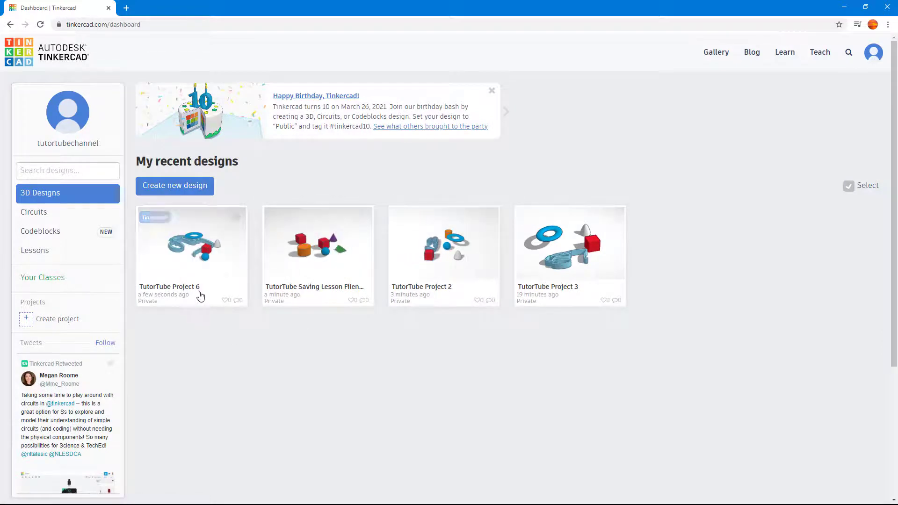
pyautogui.click(154, 218)
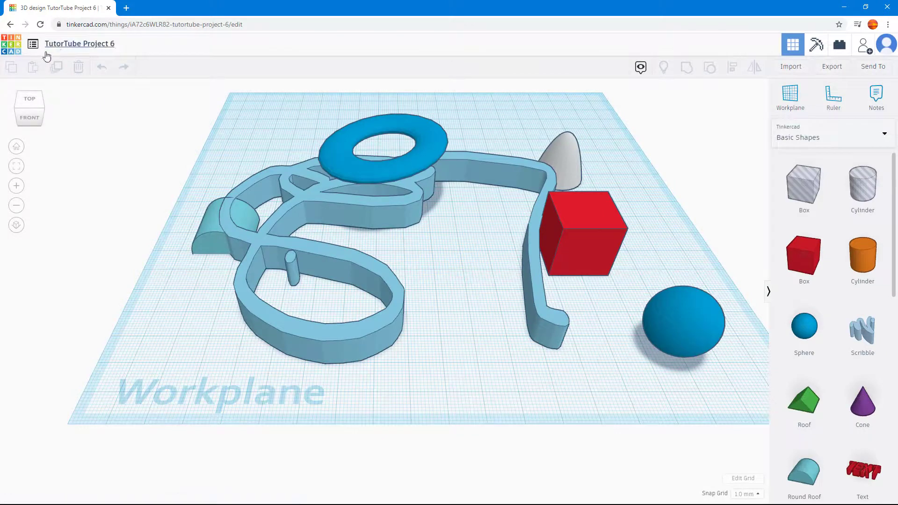
pyautogui.click(19, 50)
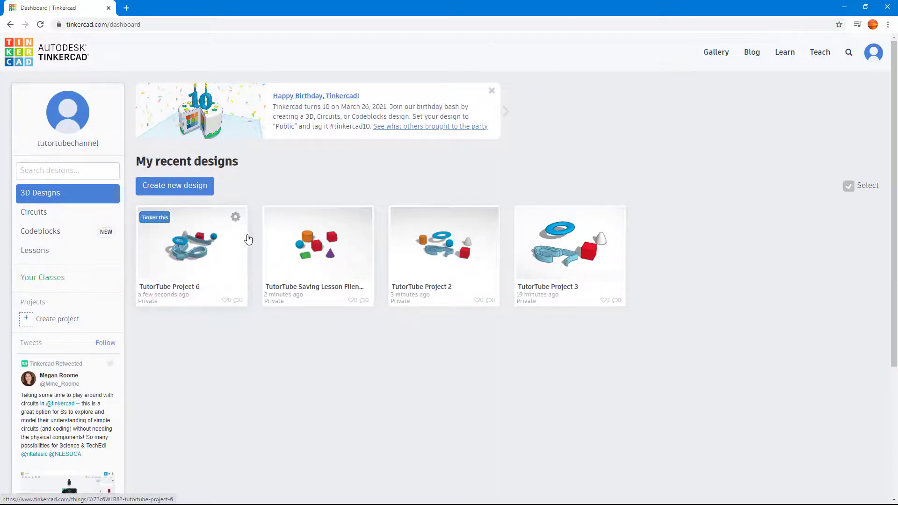
# - Delete TutorTube Project 6 from its gear menu and confirm the deletion
pyautogui.click(237, 218)
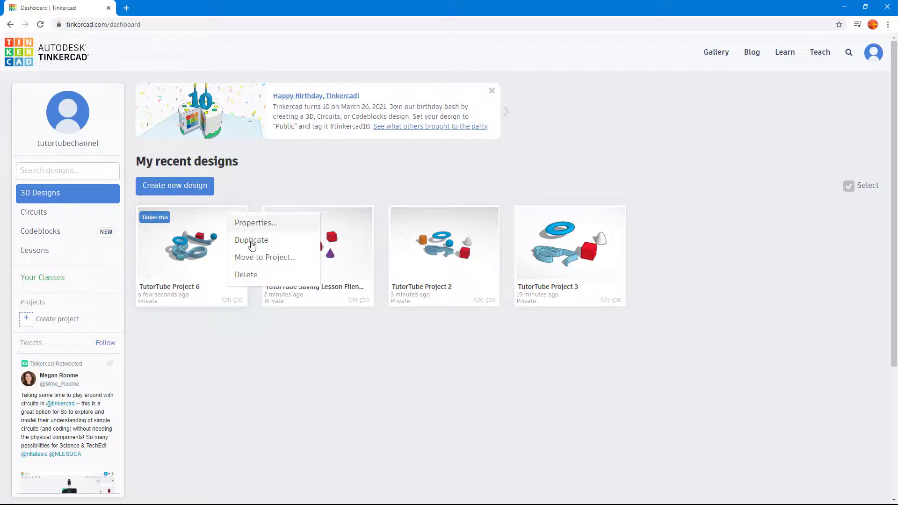
pyautogui.click(244, 275)
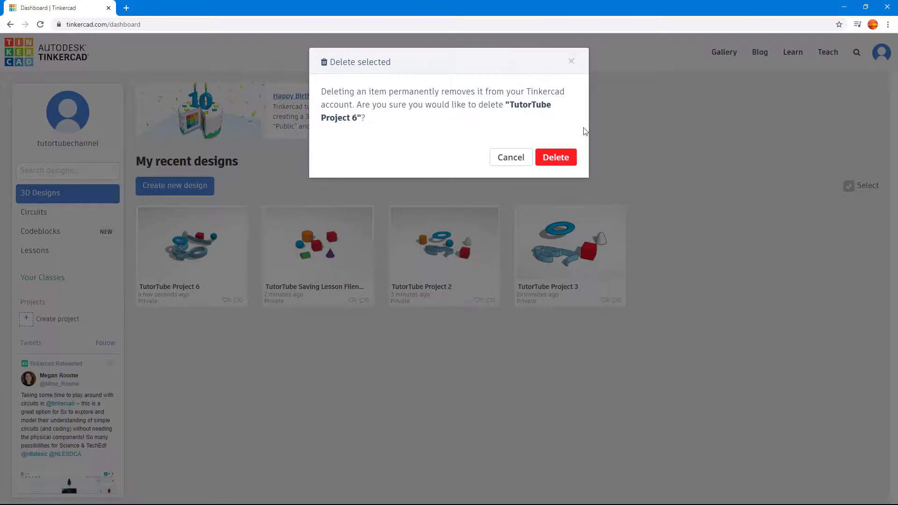
pyautogui.click(564, 159)
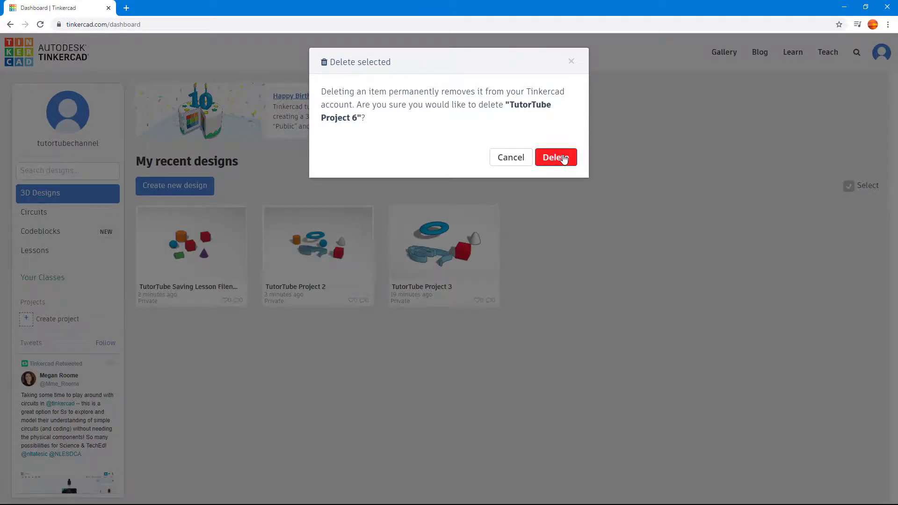